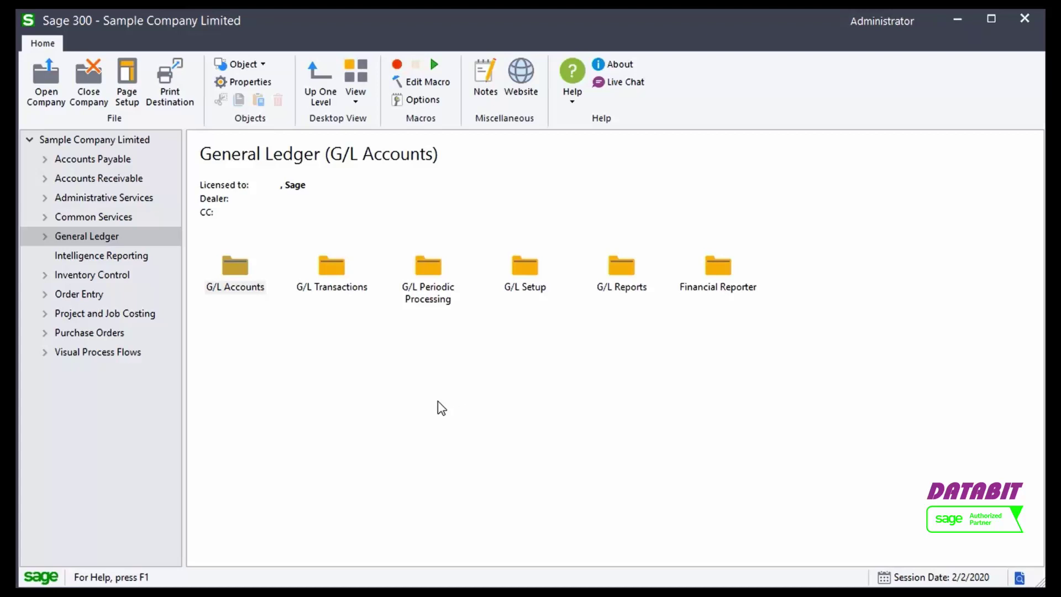
Open the G/L Accounts folder and point out Account History, Transaction History and Fiscal Set Comparison
double_click(249, 278)
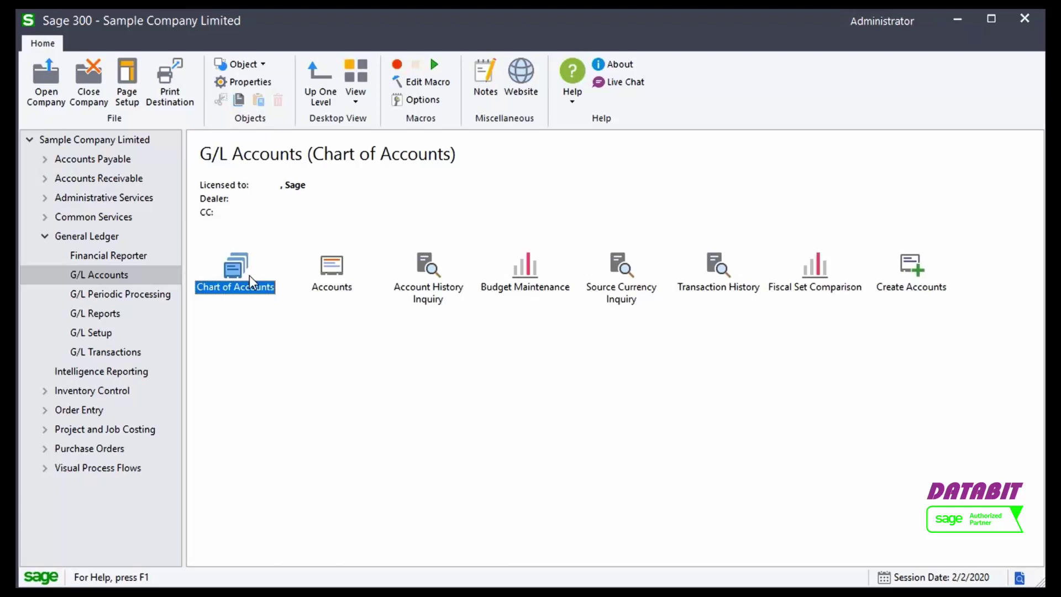
left_click(412, 276)
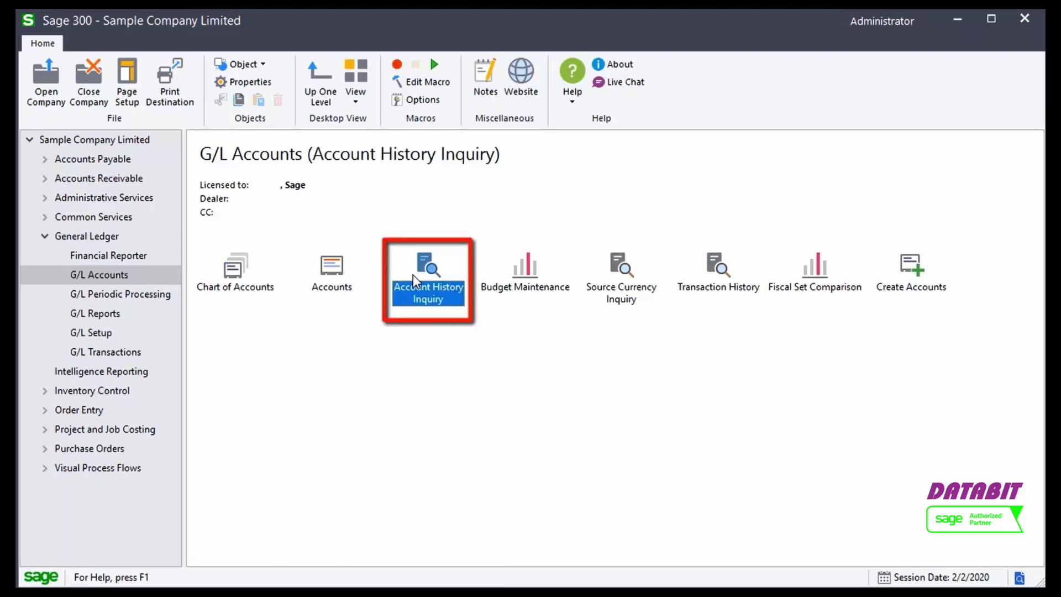
left_click(713, 274)
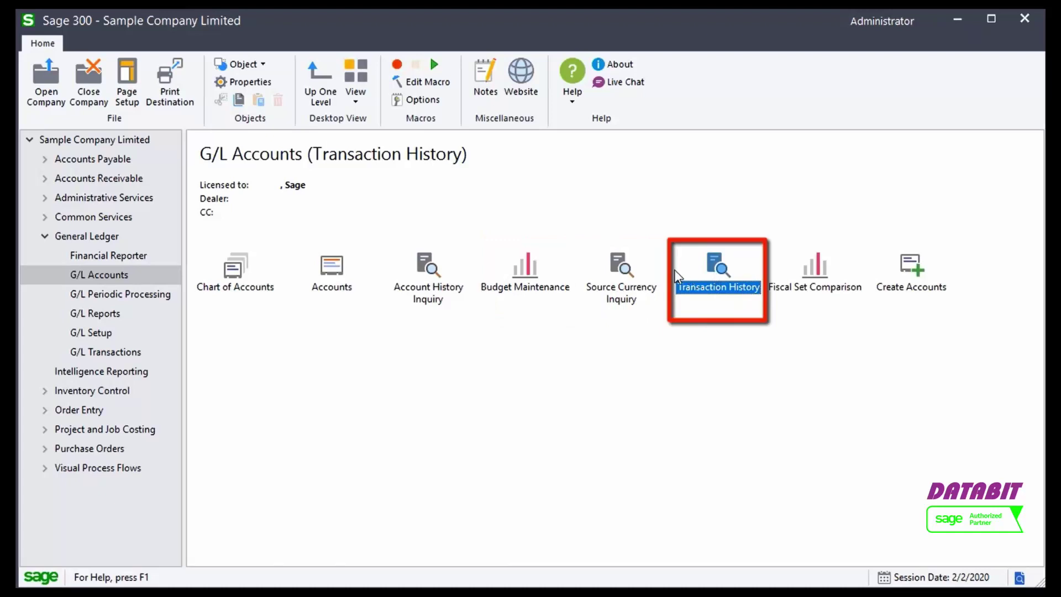
left_click(816, 269)
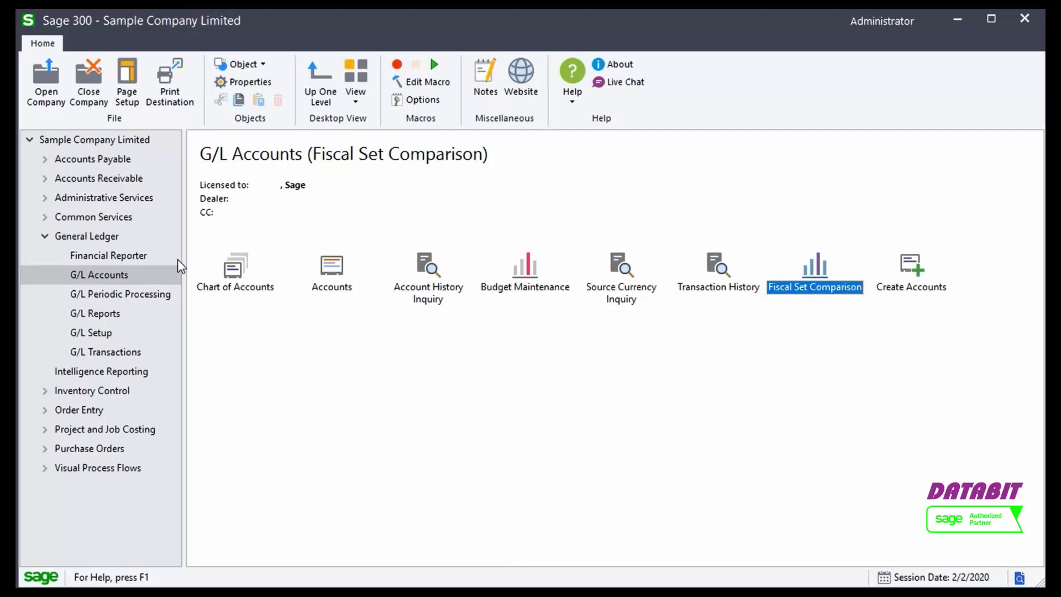
Open Chart of Accounts, scroll across its balance columns, and page down to the sales accounts
double_click(226, 272)
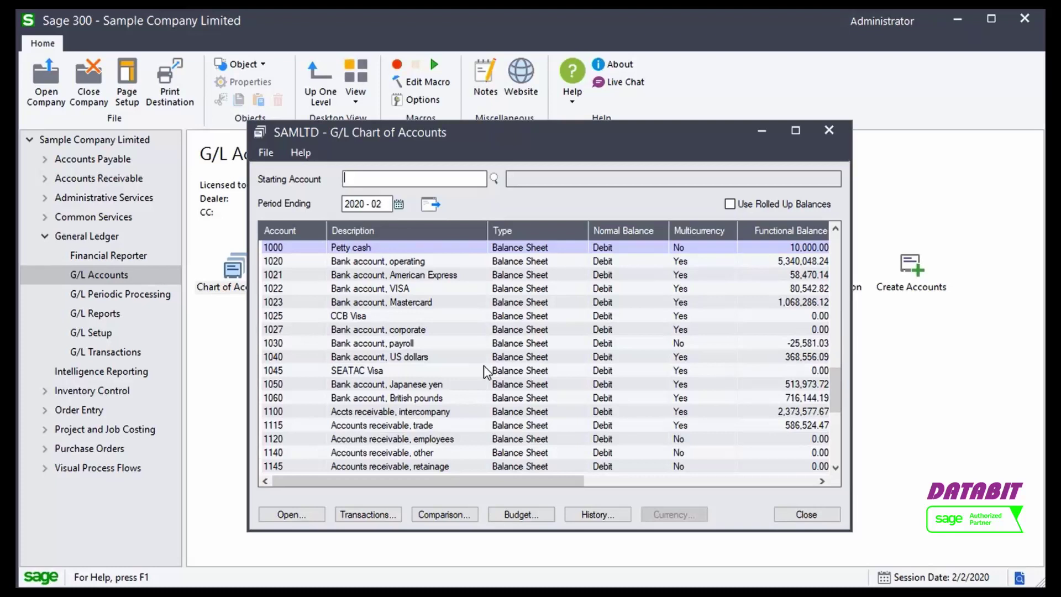
left_click_drag(467, 479, 702, 453)
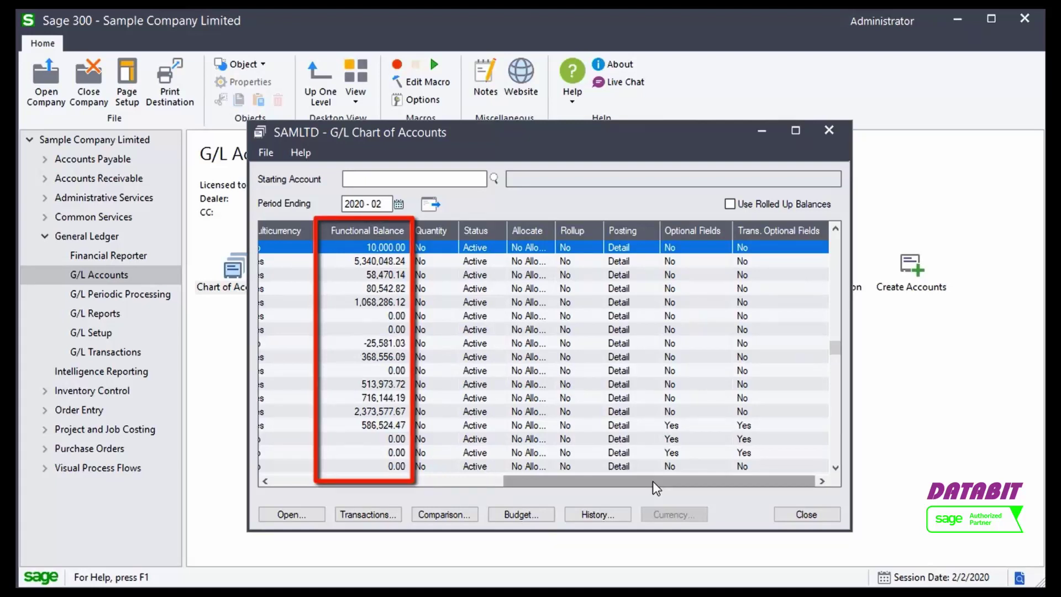
left_click_drag(652, 481, 416, 488)
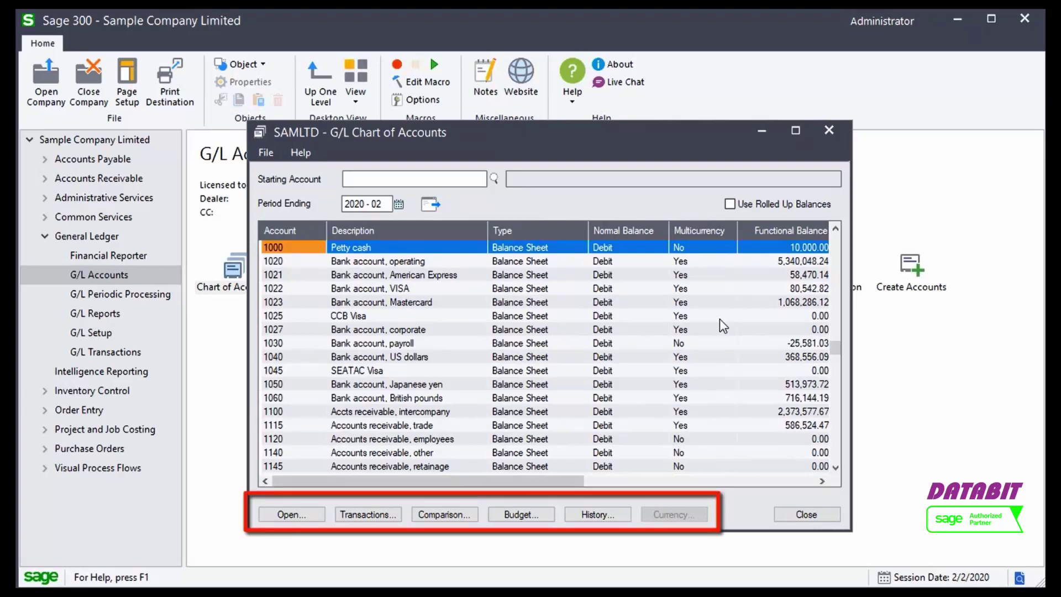
key("Page_Down")
key("Page_Down")
key("Page_Down")
key("Page_Down")
key("Page_Down")
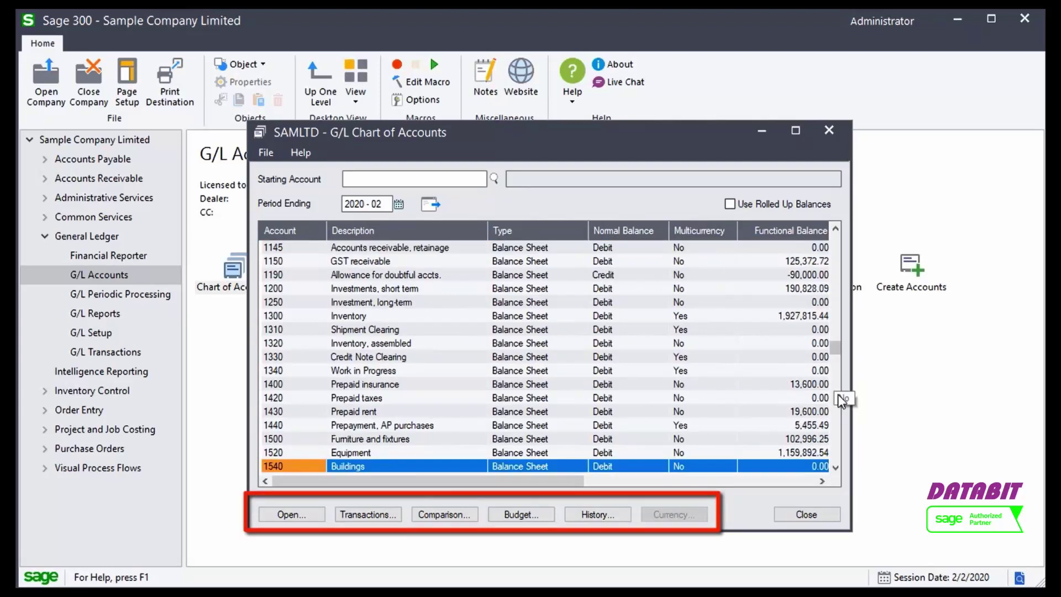
key("Page_Down")
key("Page_Down")
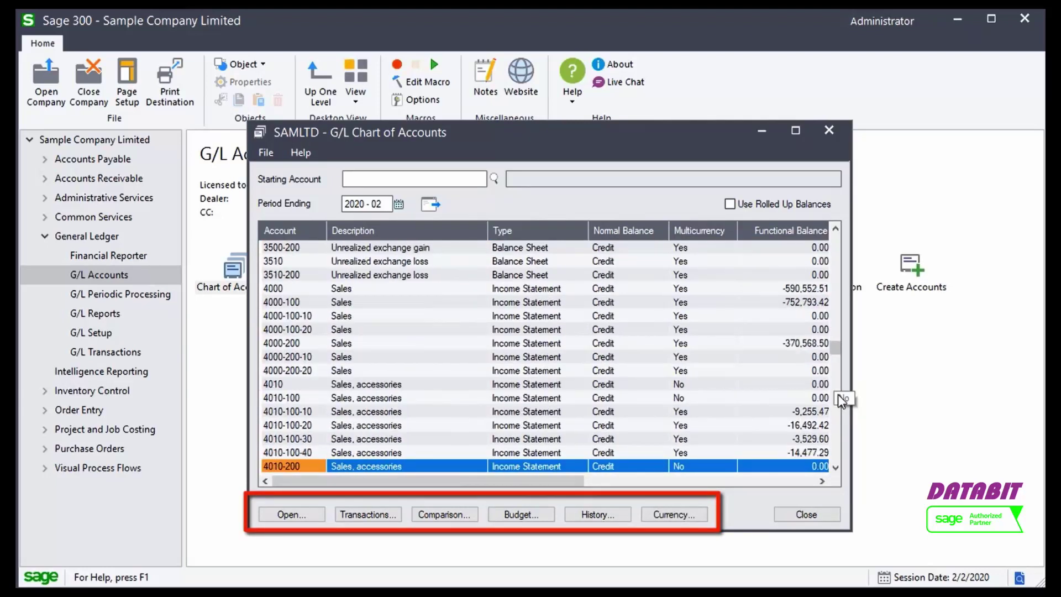
Show transaction history for account 4010-100-40 with Period Ending 03
left_click(429, 456)
left_click(366, 513)
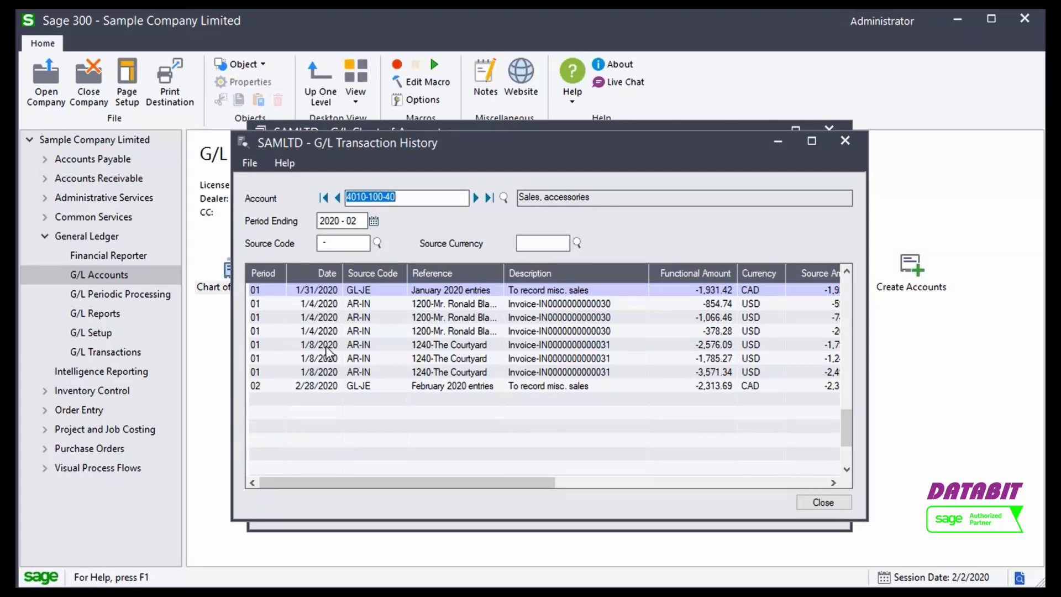
double_click(354, 221)
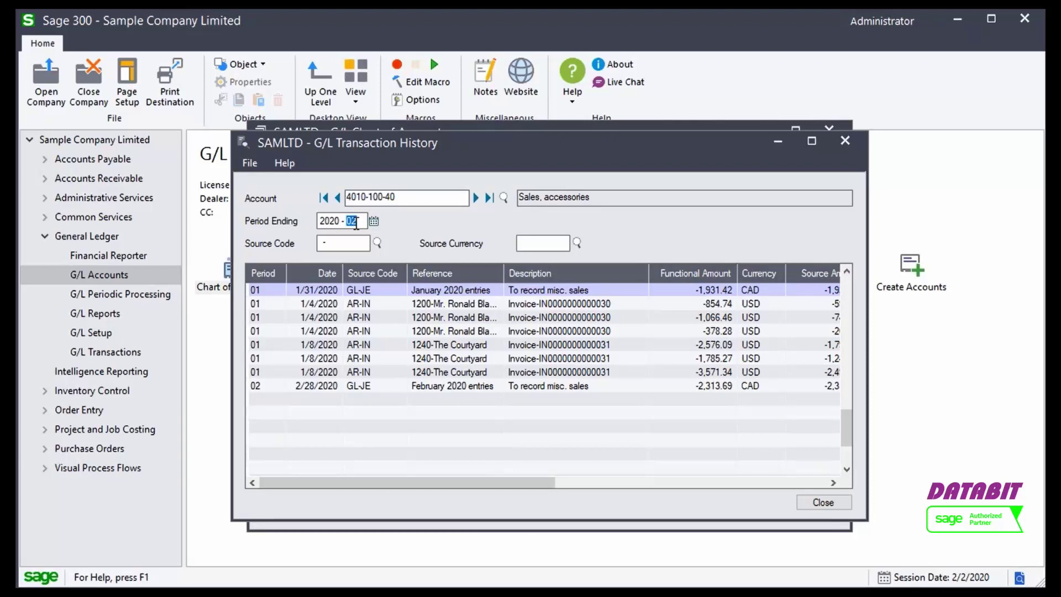
type("03")
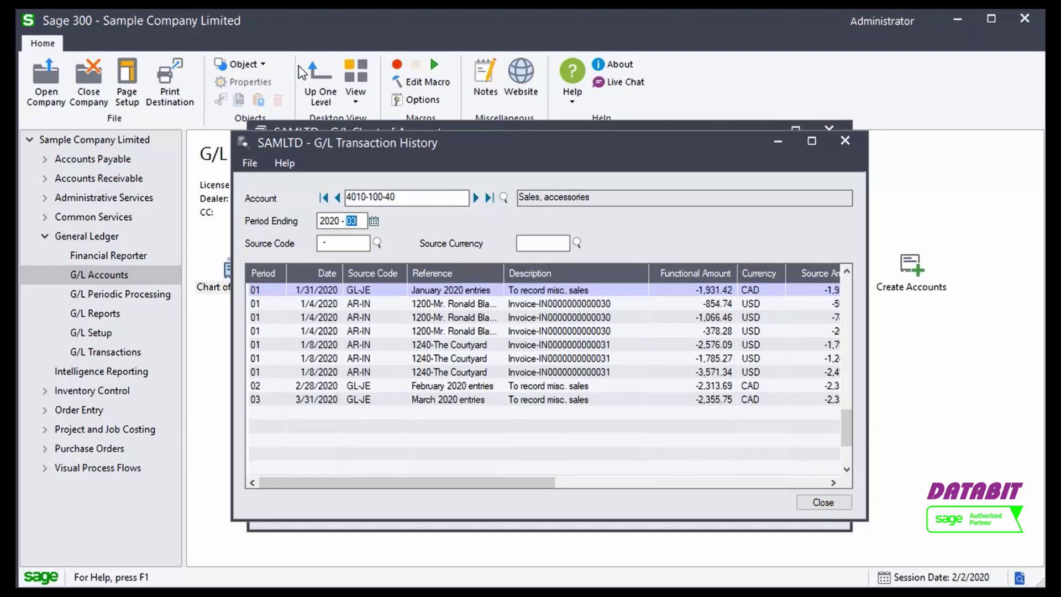
key("Tab")
Filter the transactions to source code AR-IN and open the first one's journal entry
type("AR-IN")
left_click(376, 243)
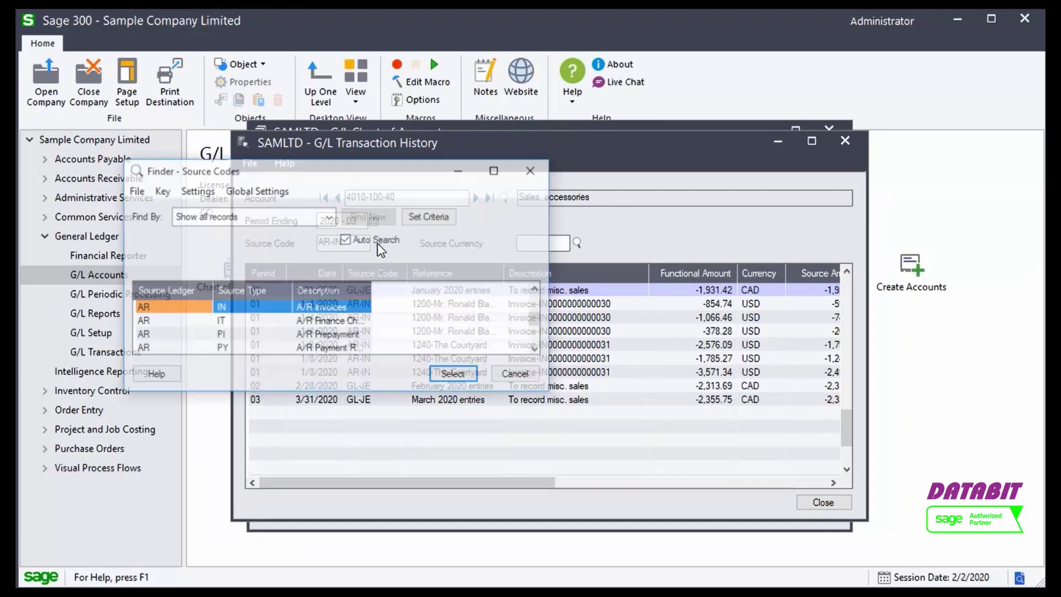
left_click(450, 379)
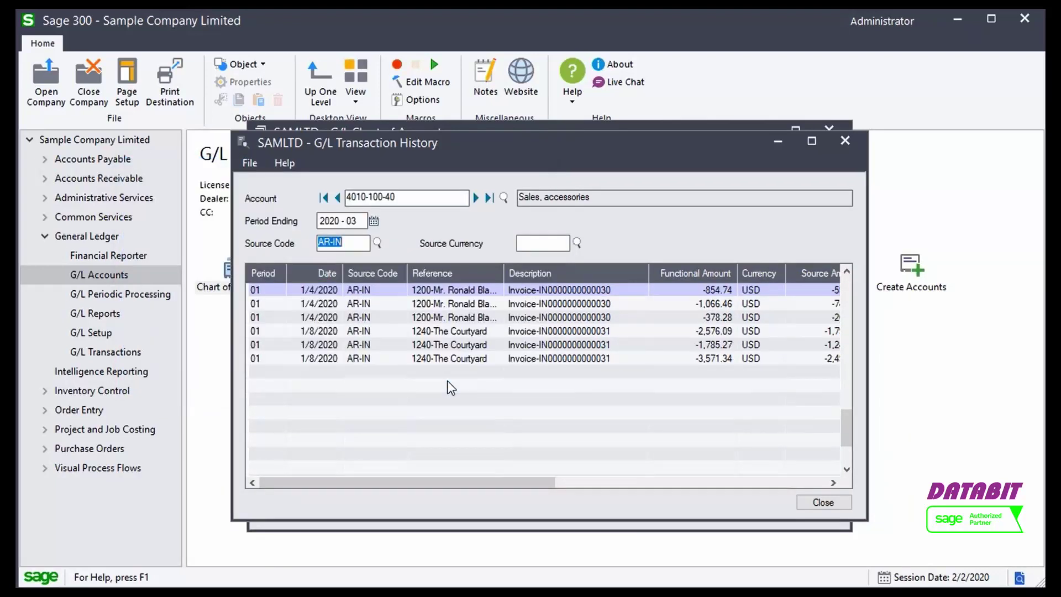
left_click(437, 289)
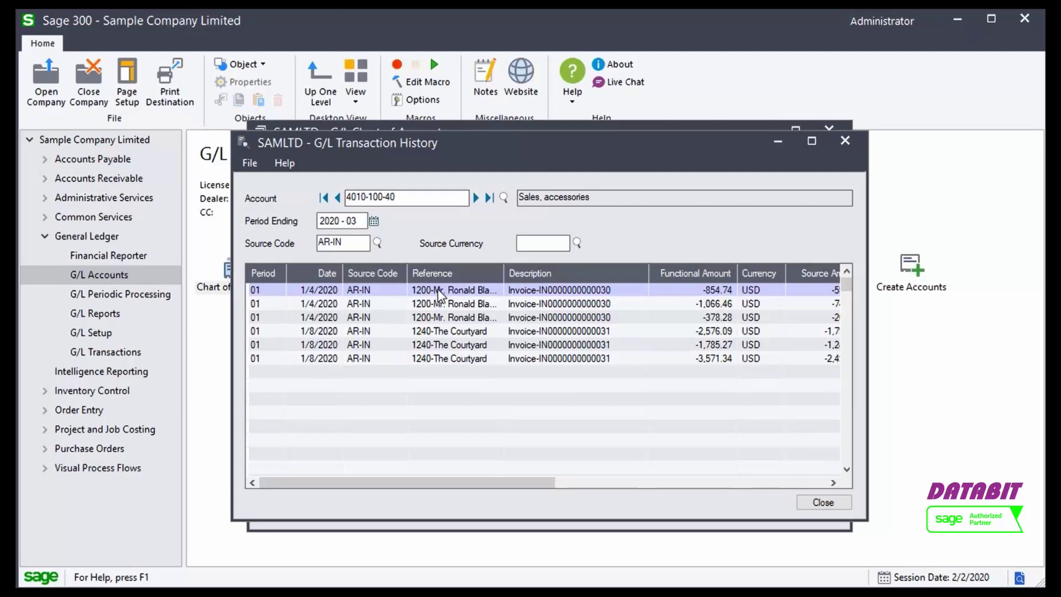
double_click(437, 290)
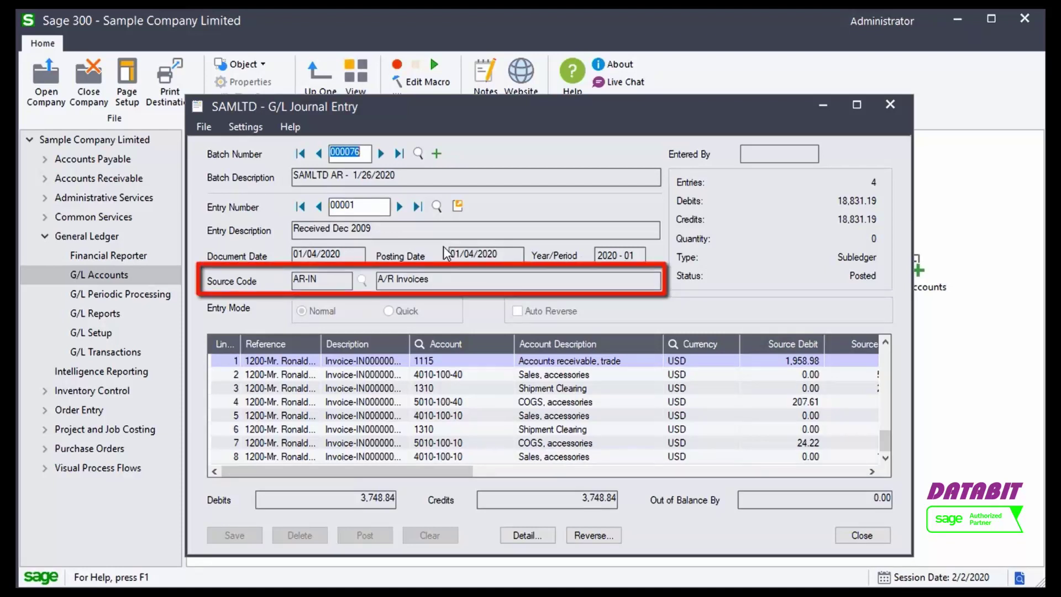
Drill from the journal entry to its A/R invoice, O/E invoice, shipment and sales order
left_click(456, 209)
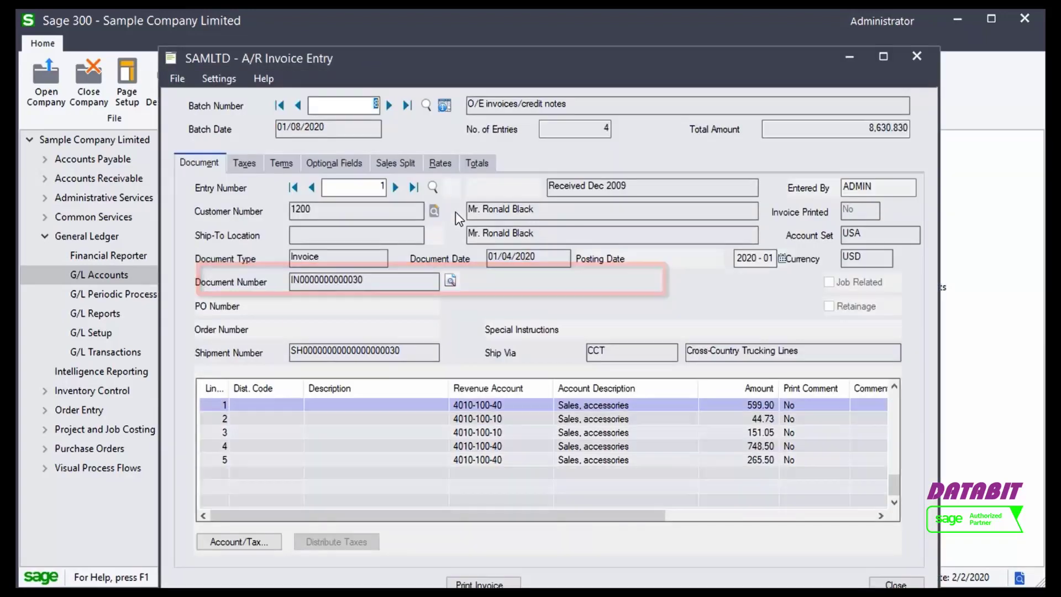
left_click_drag(478, 66, 480, 44)
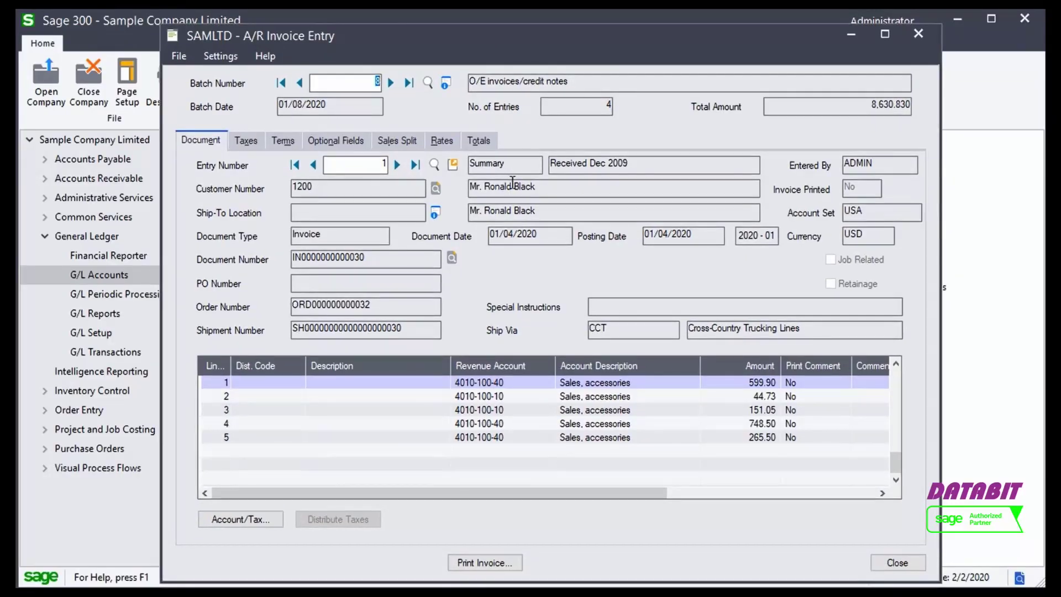
left_click(449, 167)
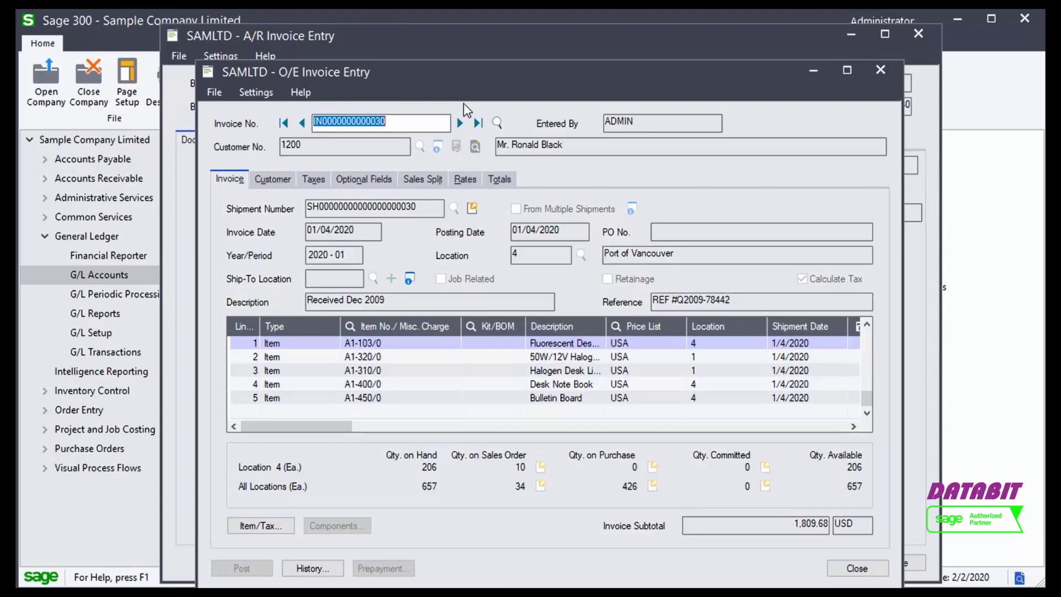
left_click_drag(483, 77, 506, 59)
left_click(496, 191)
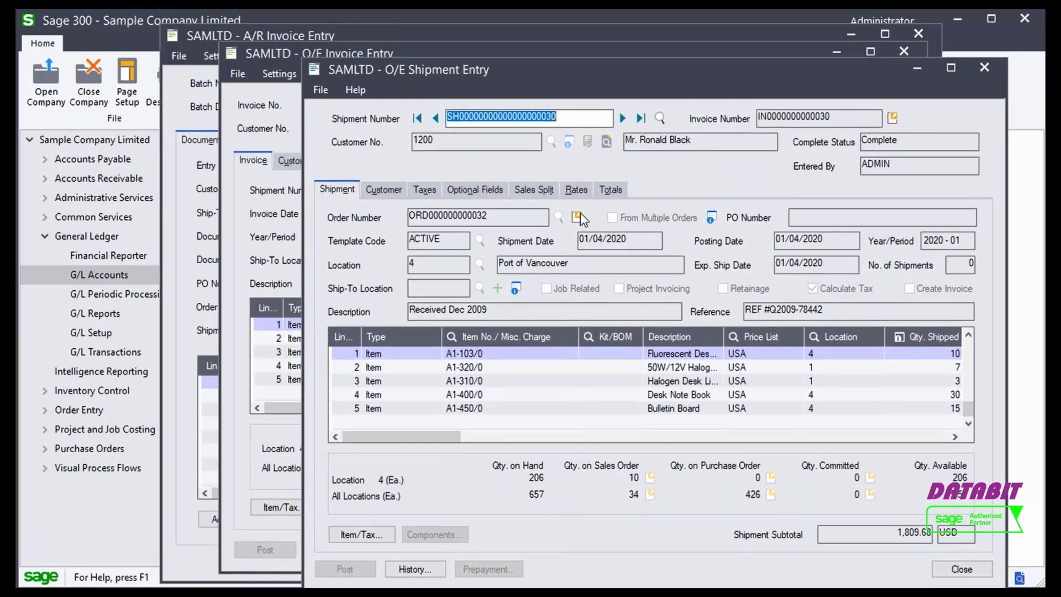
left_click(576, 216)
left_click_drag(557, 50, 745, 105)
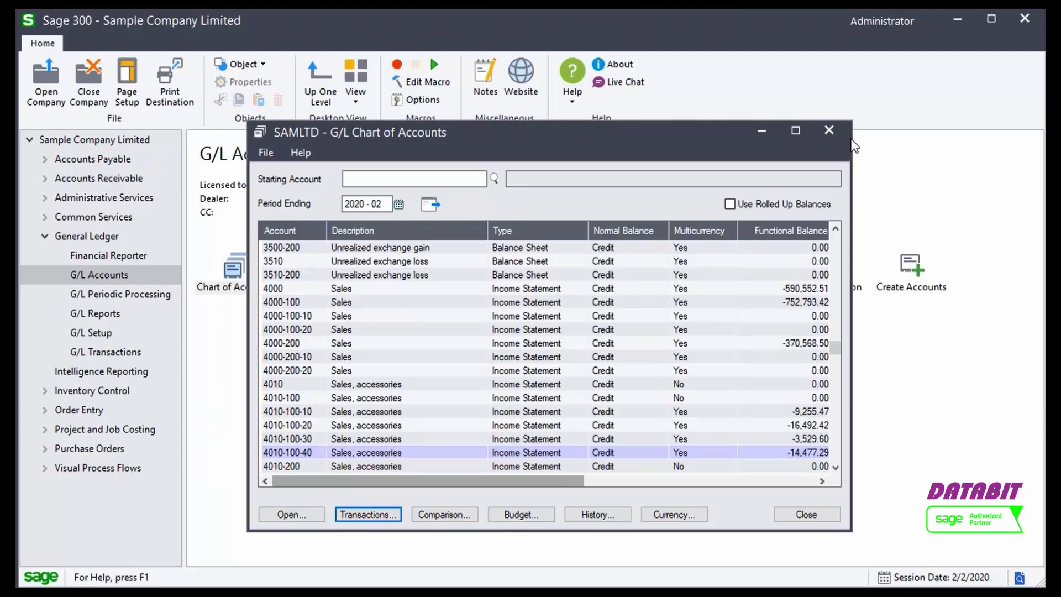
Compare 4010-100-40's 2020 balances against 2019 Actuals in the fiscal set comparison
left_click(453, 516)
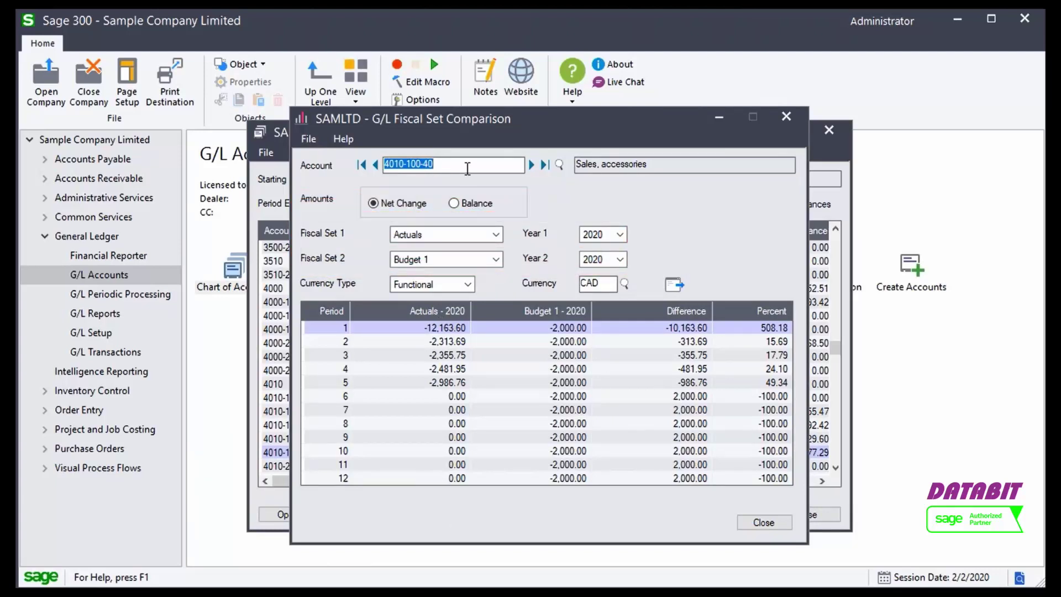
left_click(469, 203)
left_click(495, 259)
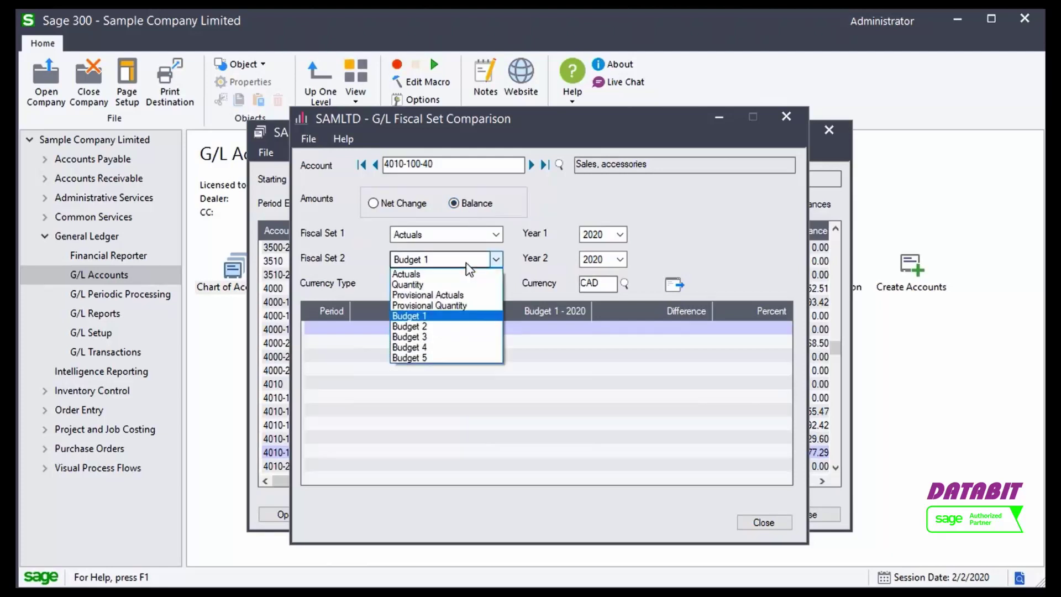
left_click(409, 269)
left_click(620, 259)
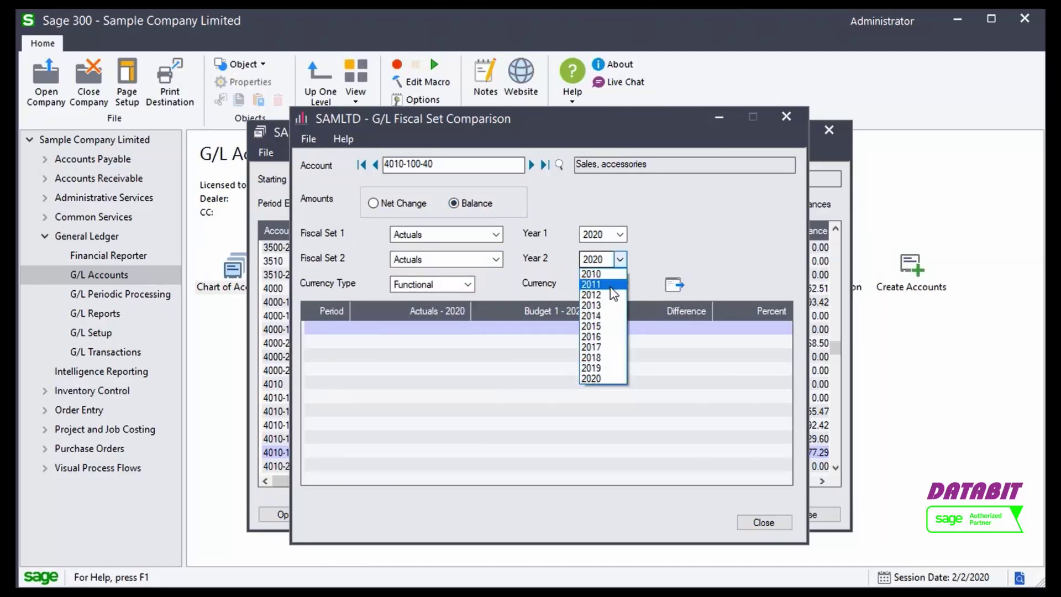
left_click(607, 368)
left_click(672, 288)
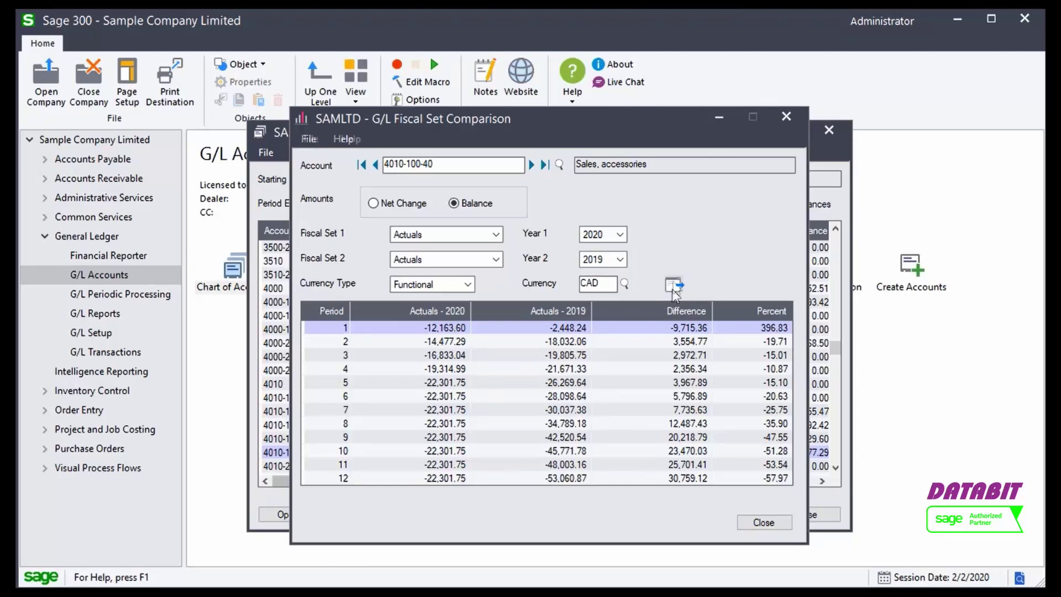
Switch the second fiscal set back to Budget 1 for 2020 and refresh the comparison
left_click(497, 259)
left_click(480, 323)
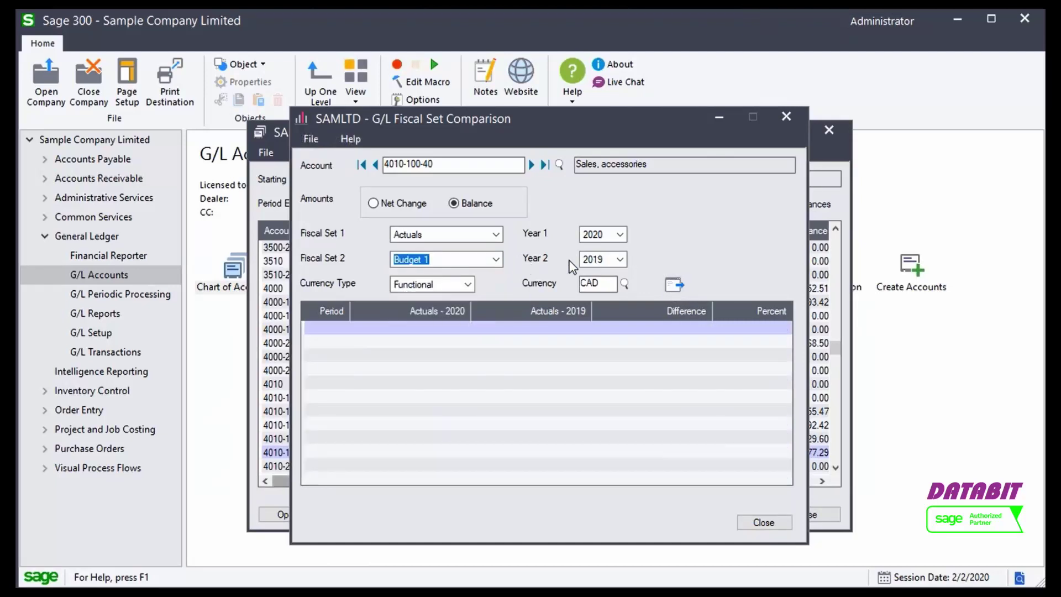
left_click(619, 259)
left_click(608, 371)
left_click(670, 286)
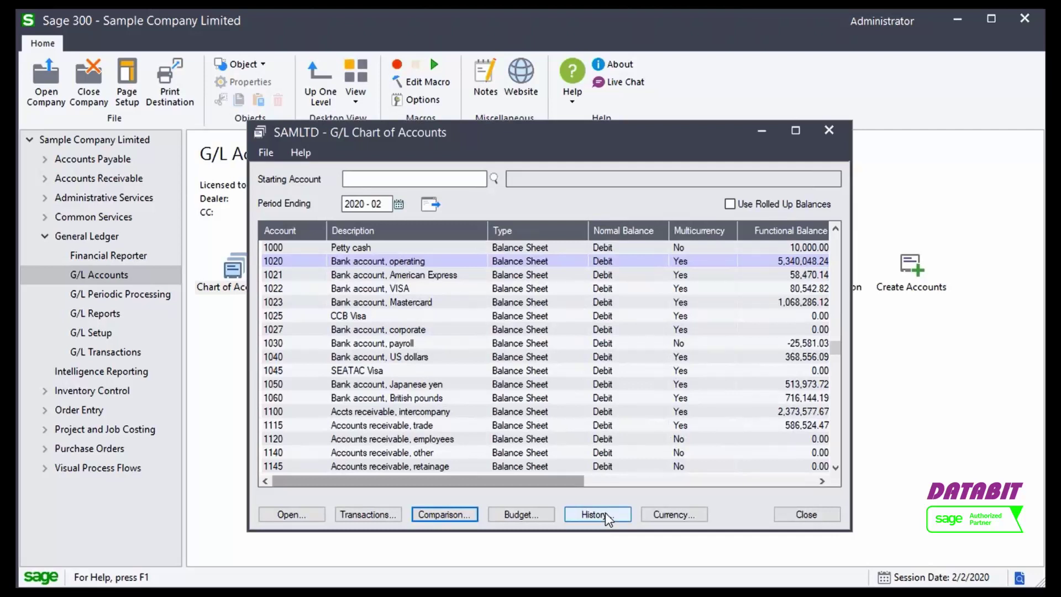
left_click(605, 512)
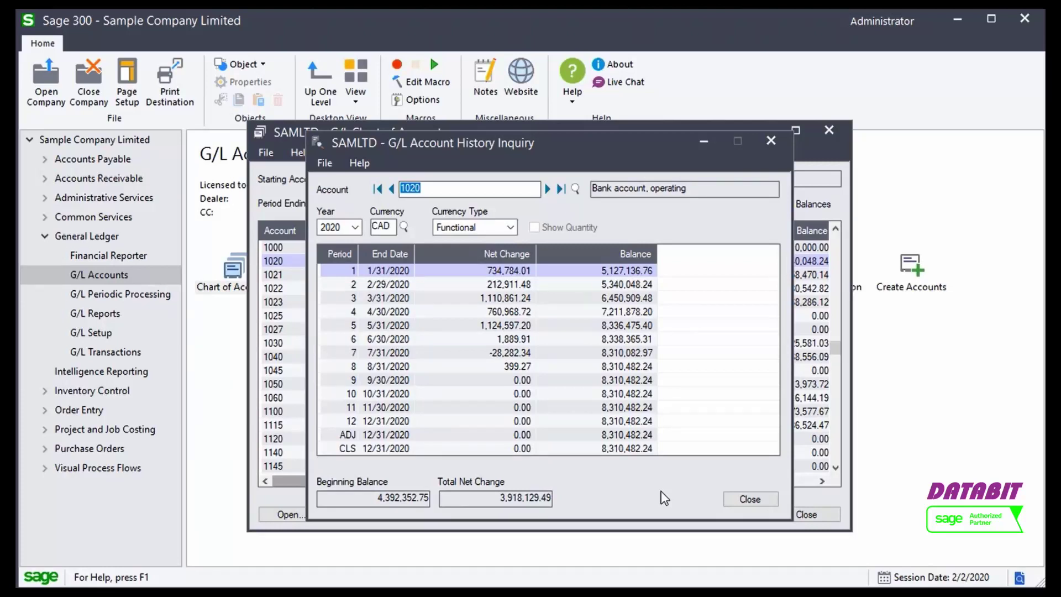
left_click(742, 497)
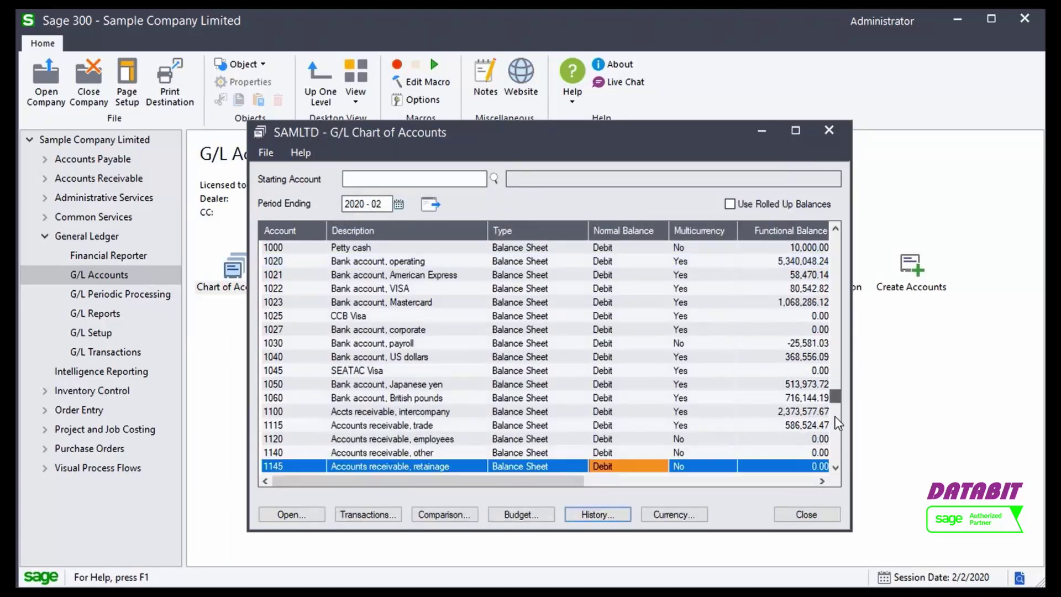